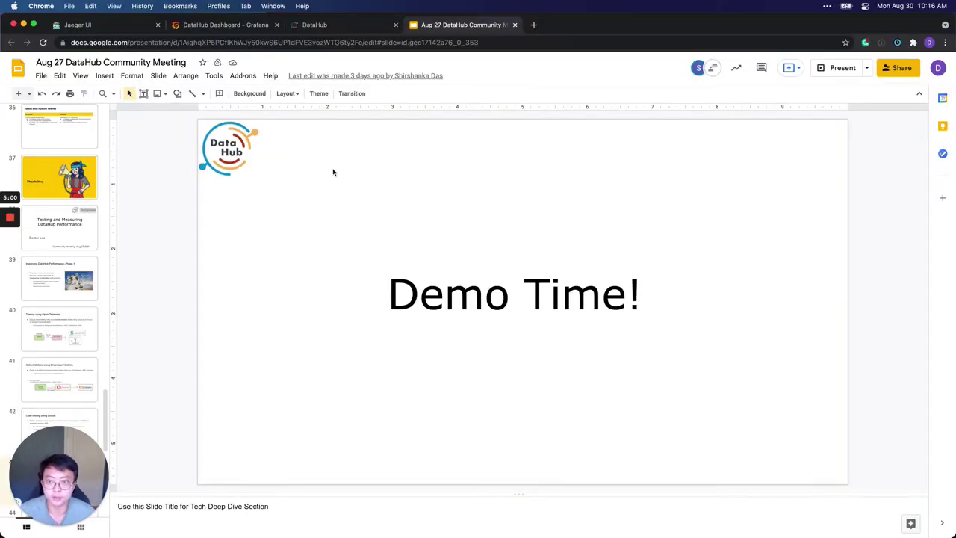
Switch to the DataHub home page tab at localhost:9002
left_click(331, 26)
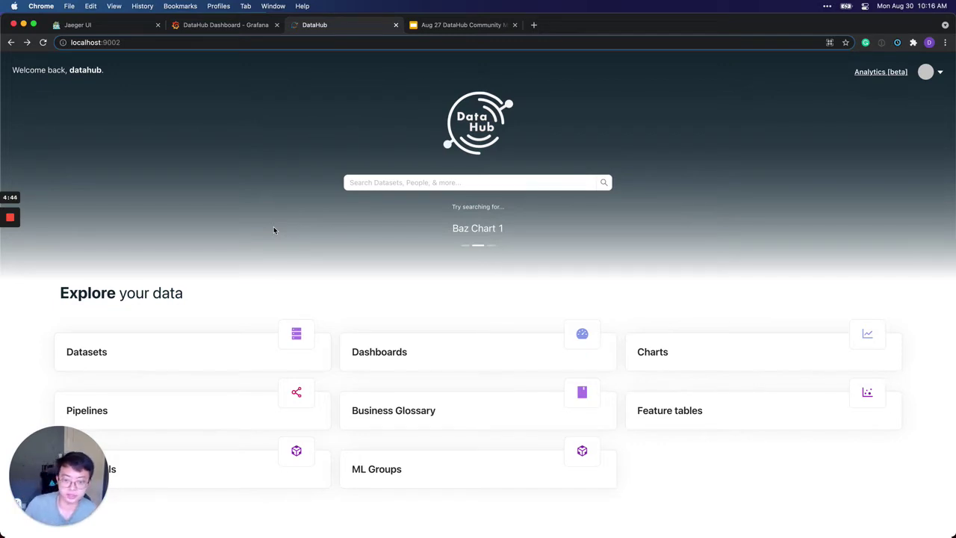
Search DataHub for 'sample' and filter the results to the three matching datasets
left_click(384, 182)
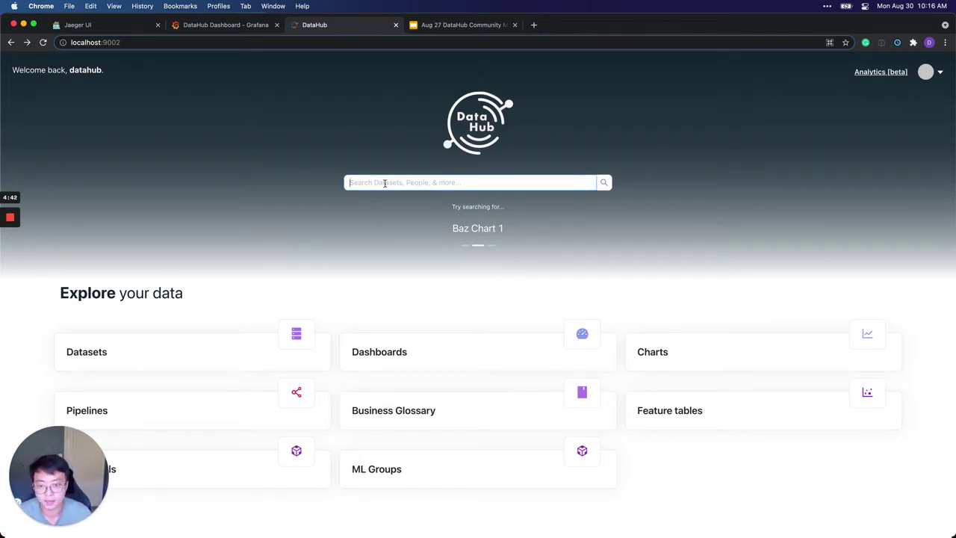
type("sample")
key("Return")
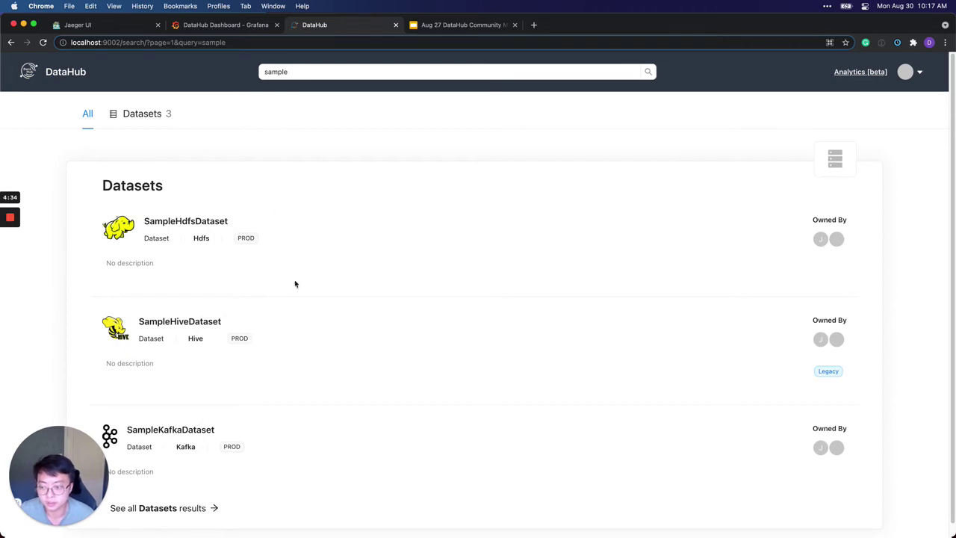
left_click(149, 117)
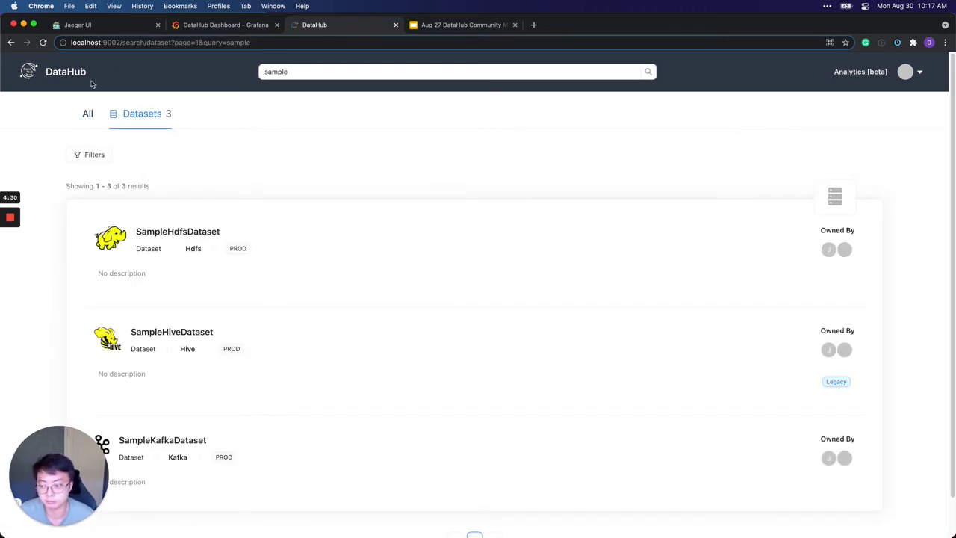
left_click(84, 27)
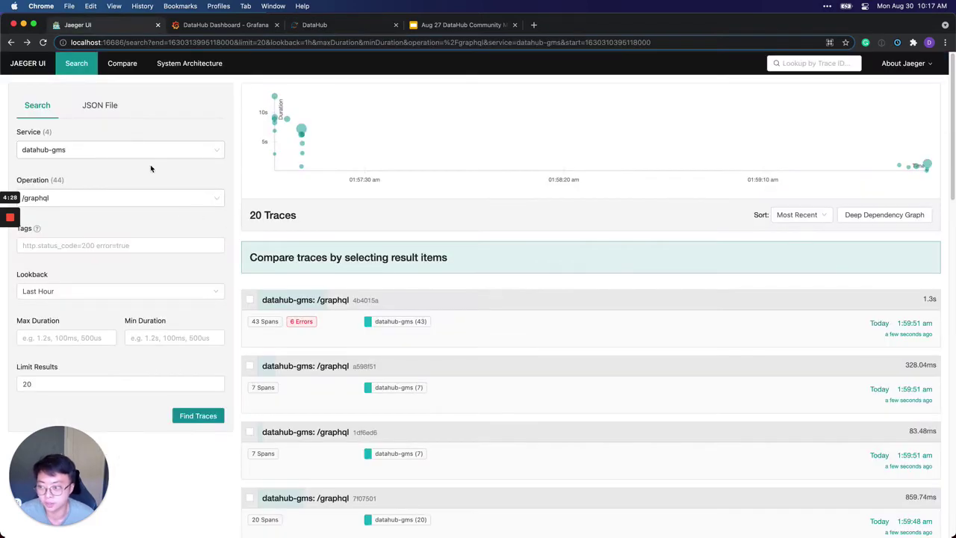
Refresh the datahub-gms /graphql traces and inspect the 1.04 s, 26-span trace's timeline
left_click(206, 416)
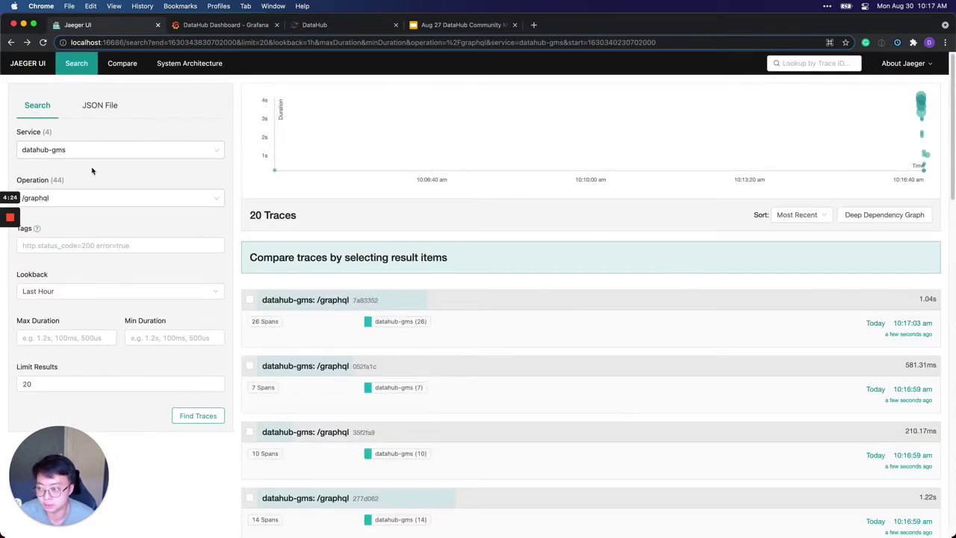
left_click(455, 306)
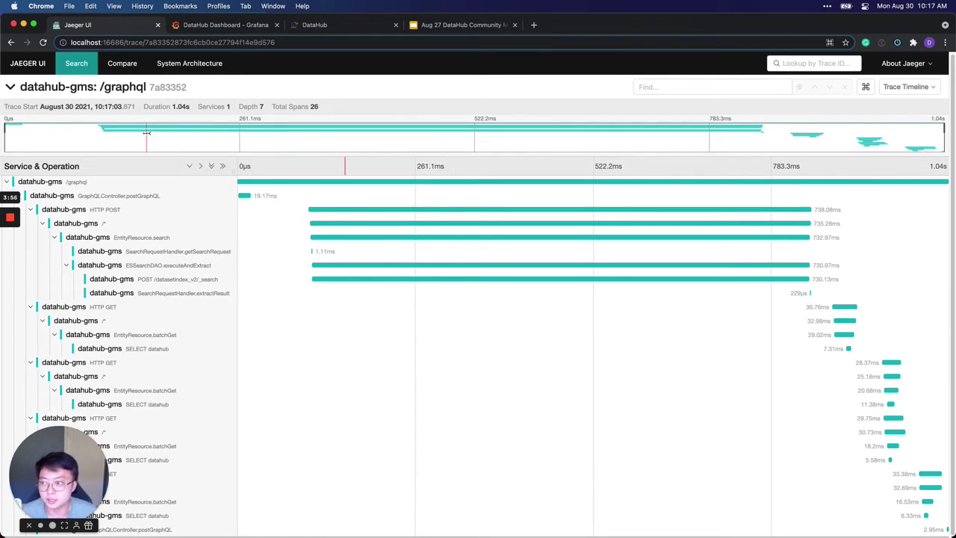
left_click(75, 65)
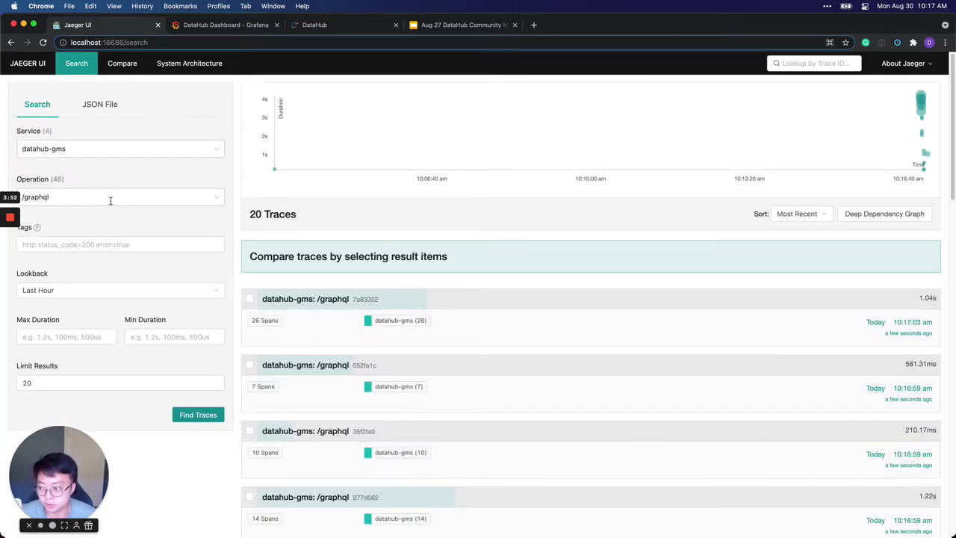
left_click(110, 201)
Find EntityResource.ingest traces and open the 40-span, 132.22 ms ingest trace
scroll(112, 262, "down", 5)
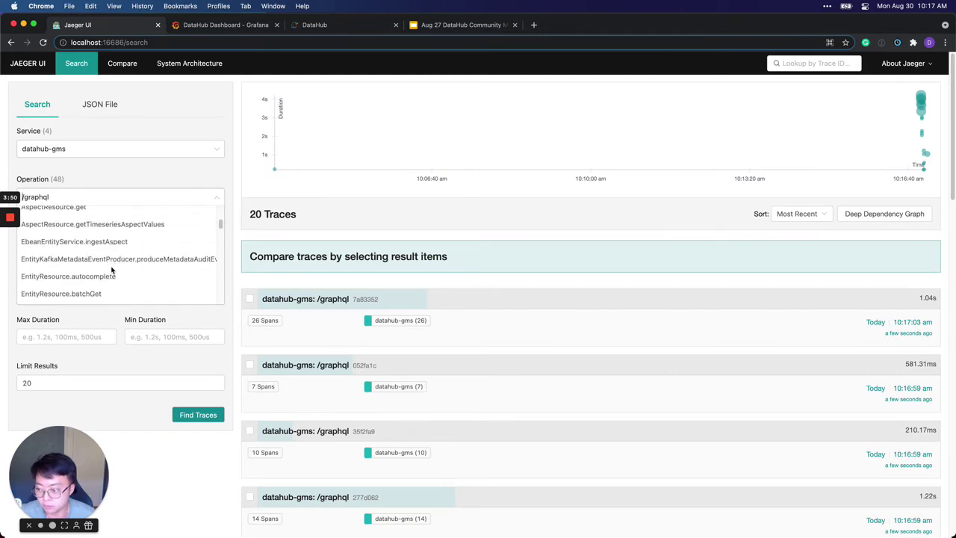
scroll(112, 269, "down", 5)
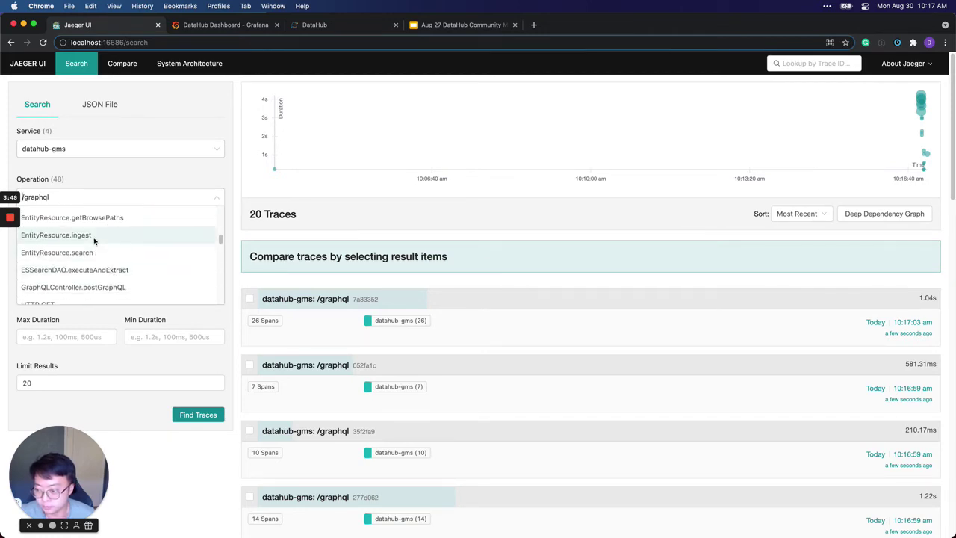
left_click(94, 236)
left_click(198, 415)
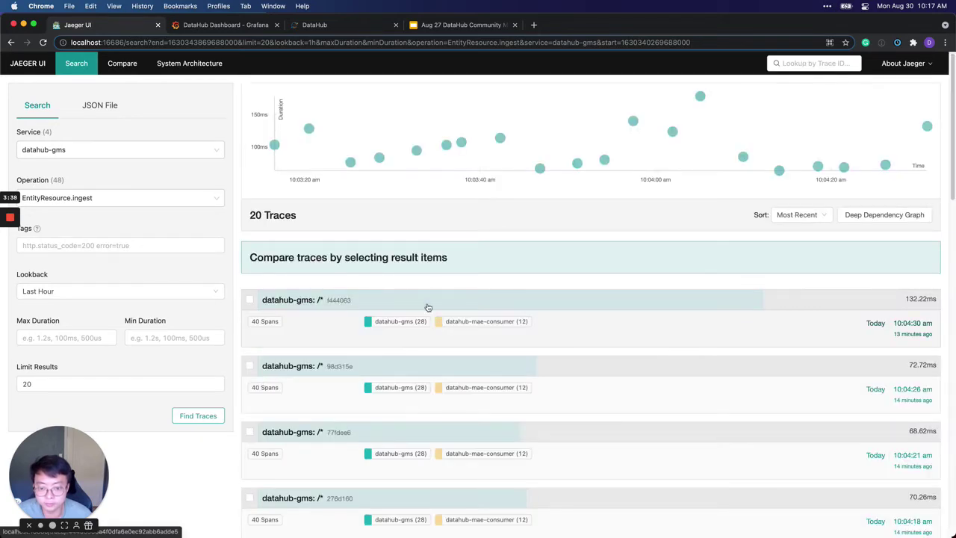
left_click(422, 301)
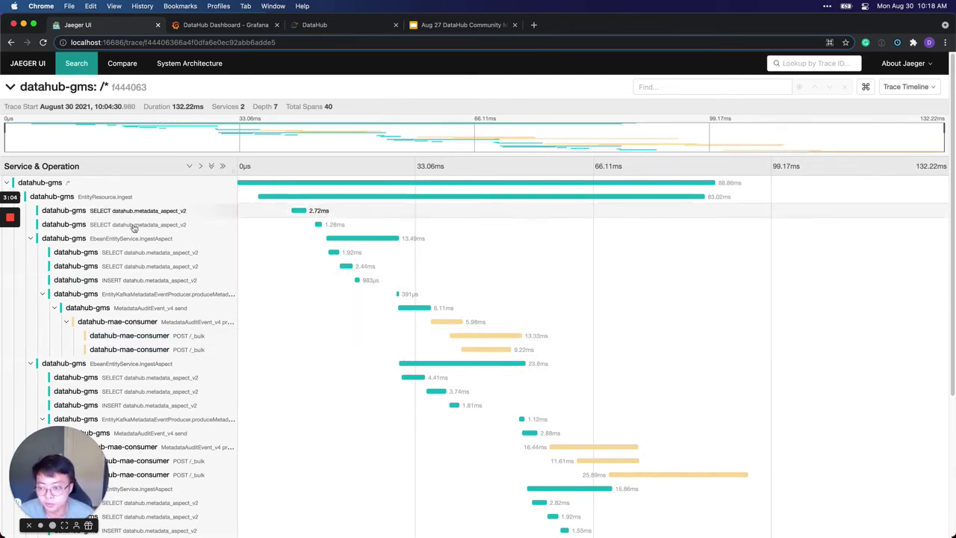
scroll(454, 407, "down", 5)
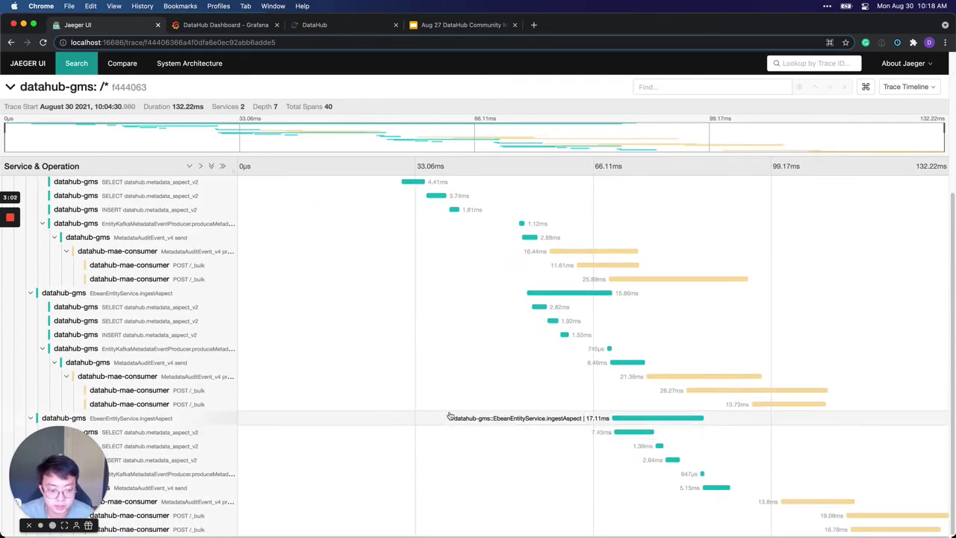
scroll(454, 413, "up", 5)
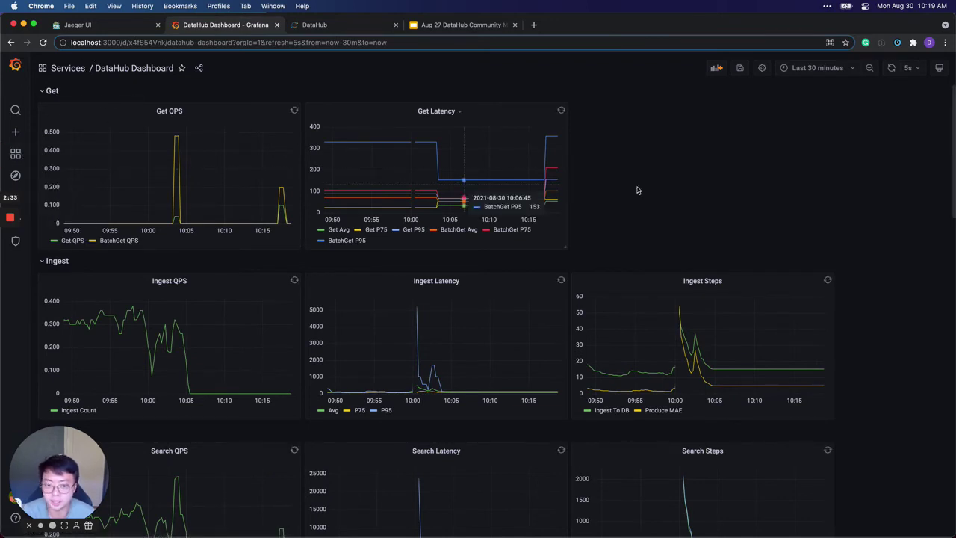
Scroll through the Ingest, Search, Browse, Graph and Kafka panels, reviewing latency spikes near 10:00
scroll(662, 189, "down", 1)
scroll(661, 190, "up", 1)
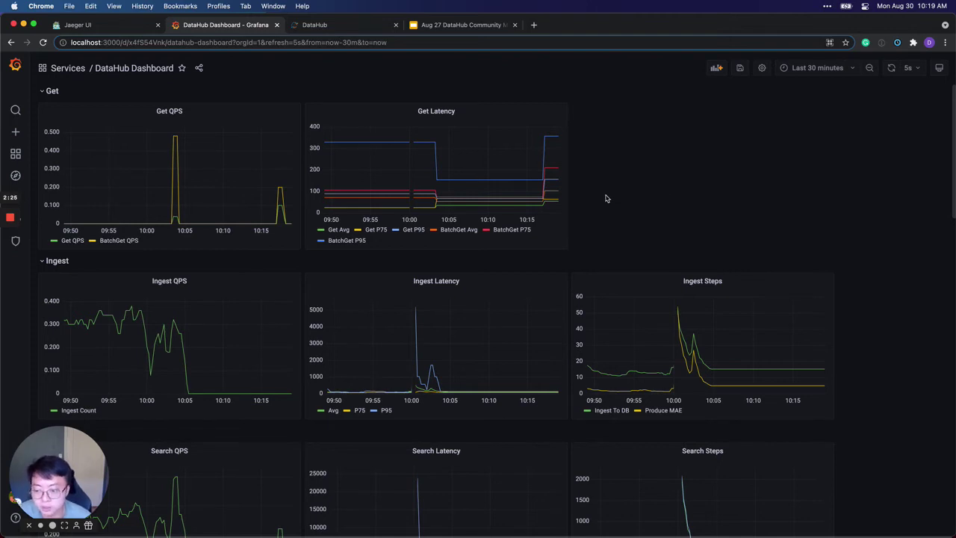
scroll(607, 198, "down", 1)
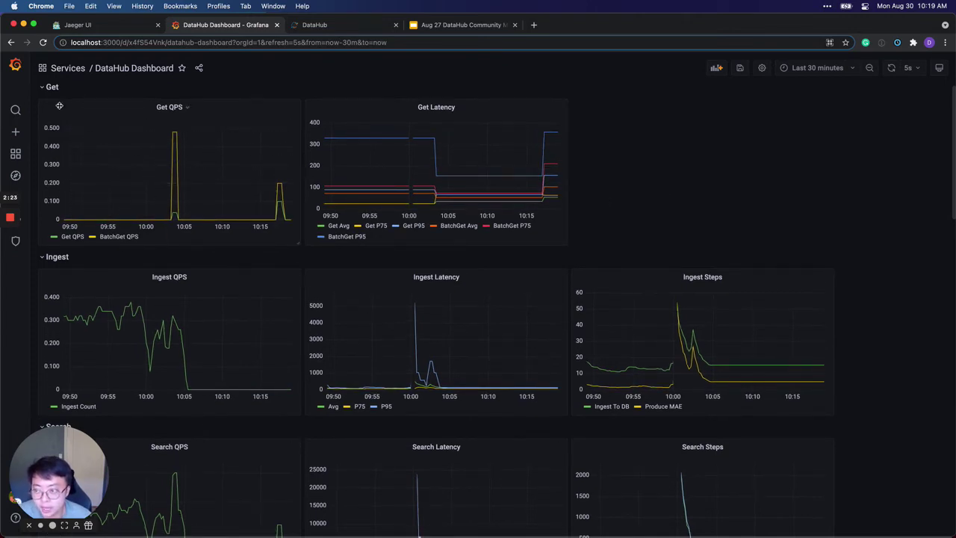
scroll(180, 292, "down", 10)
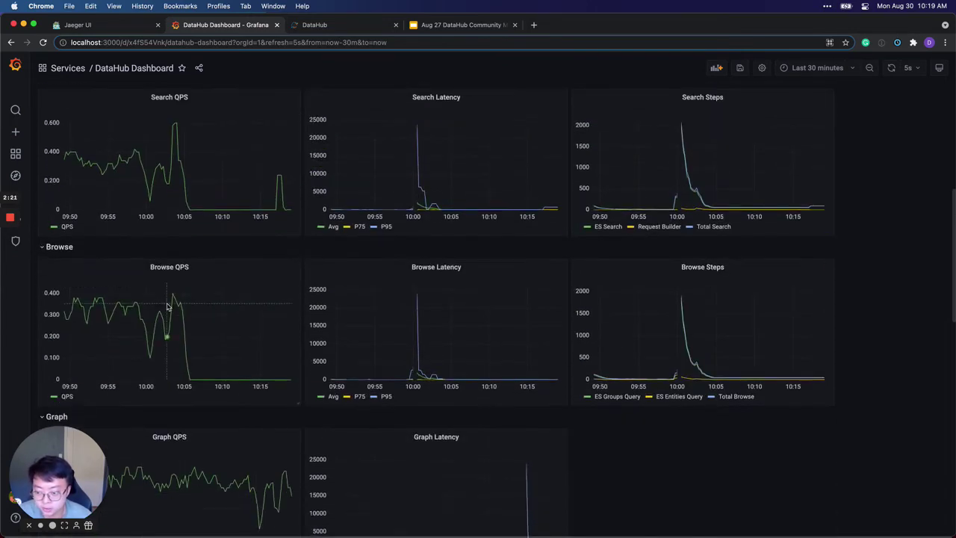
scroll(167, 306, "down", 4)
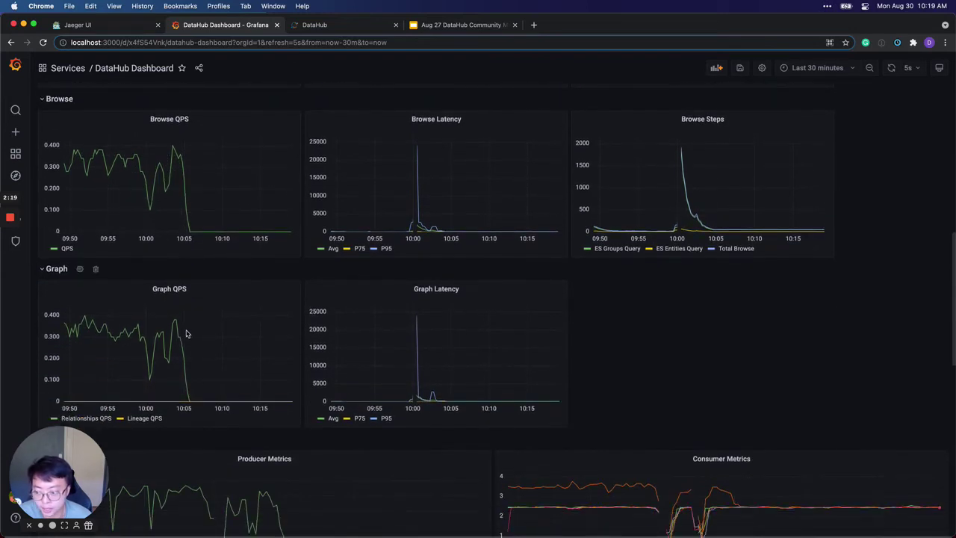
scroll(183, 331, "down", 4)
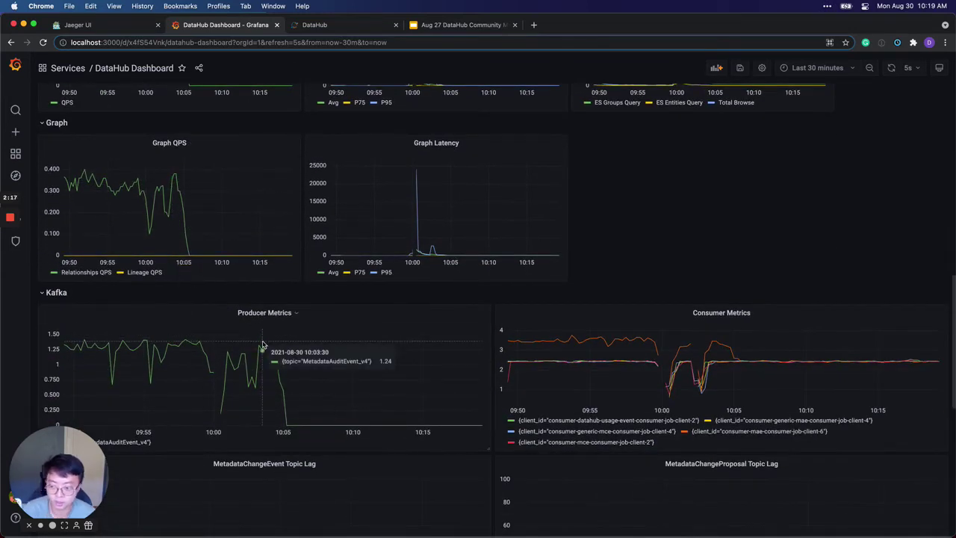
scroll(303, 373, "down", 1)
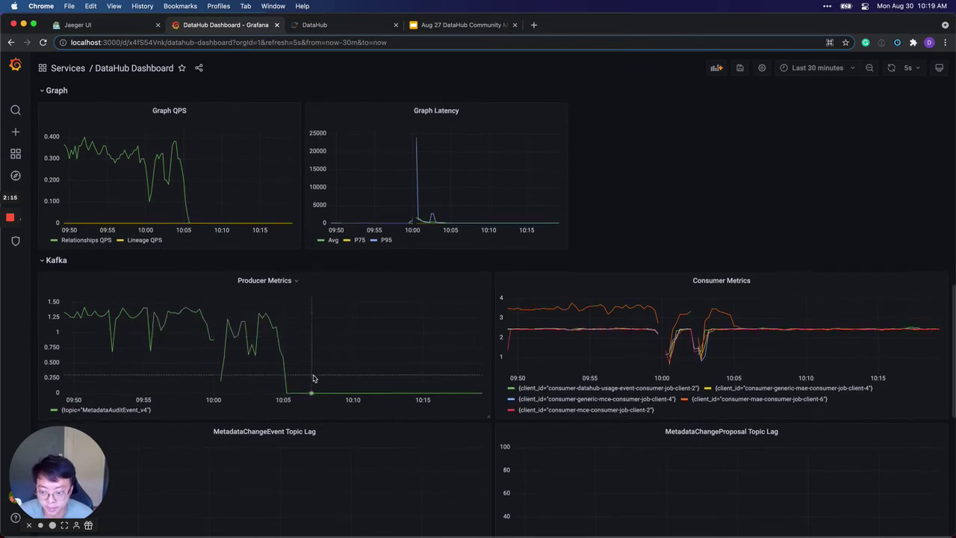
scroll(313, 378, "down", 6)
scroll(150, 187, "up", 2)
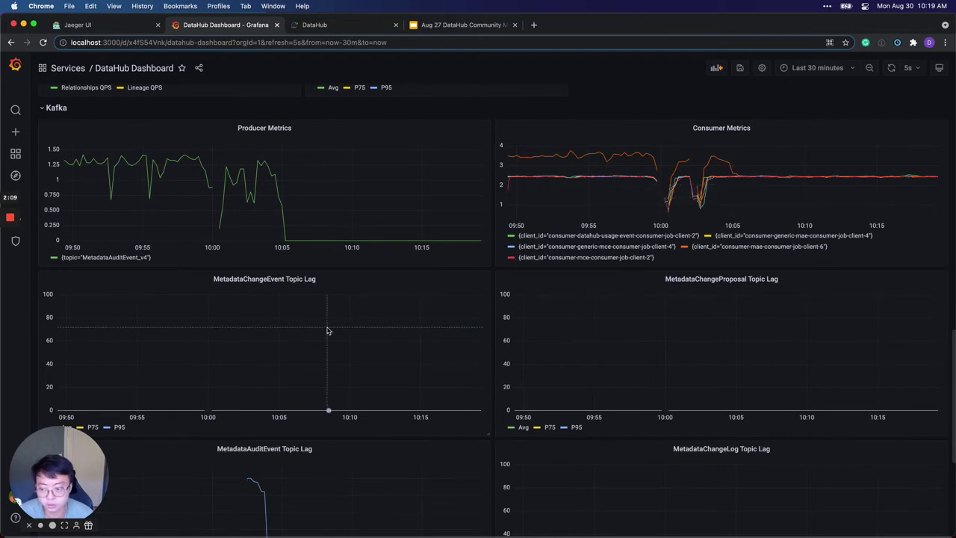
scroll(327, 331, "down", 5)
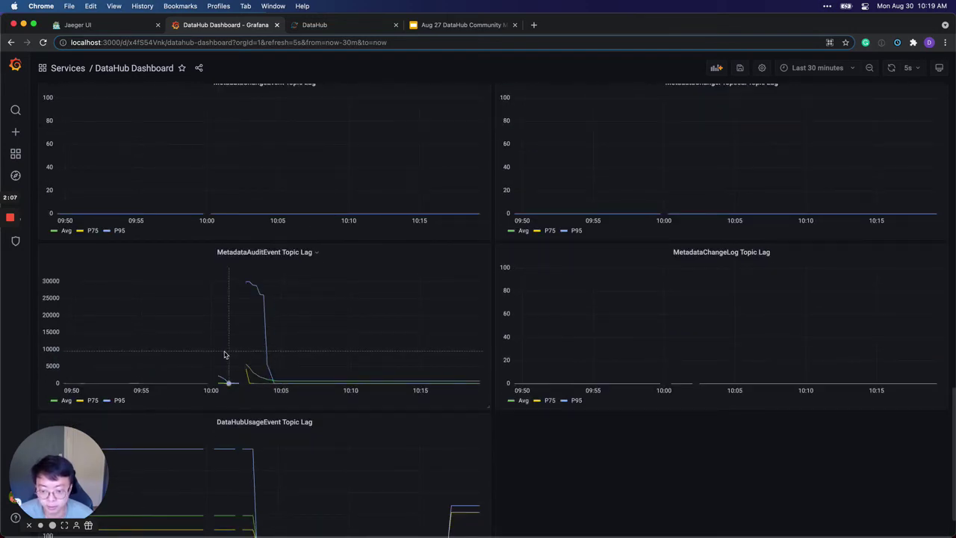
scroll(378, 350, "down", 1)
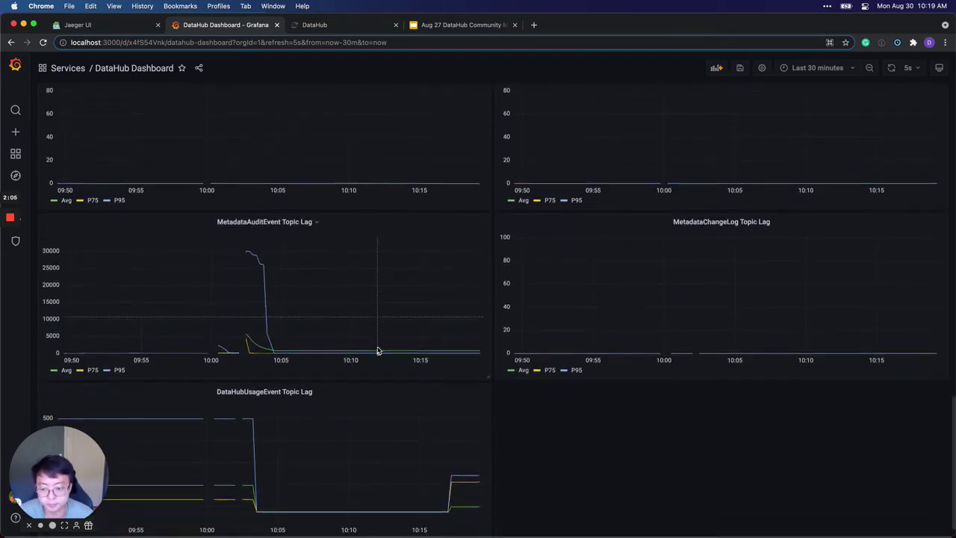
scroll(378, 351, "down", 1)
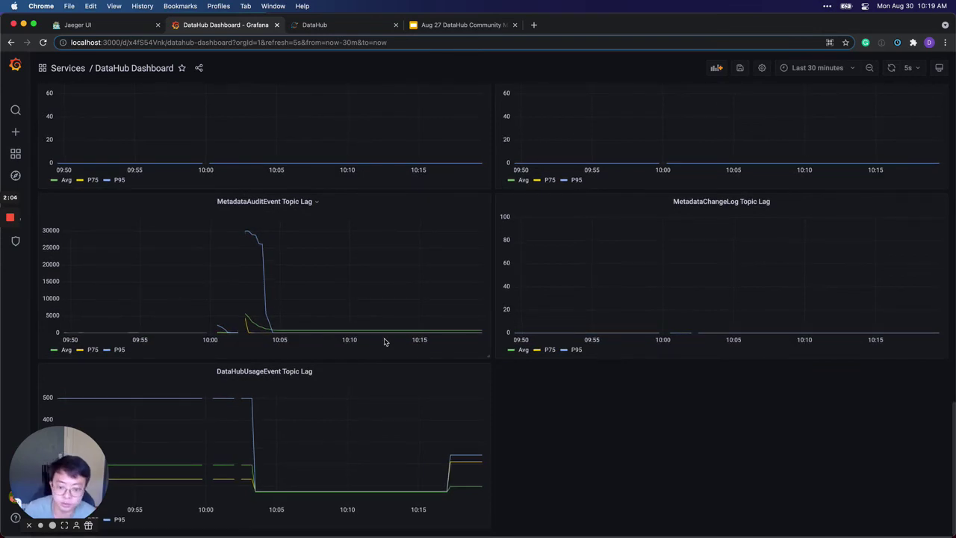
scroll(385, 341, "up", 15)
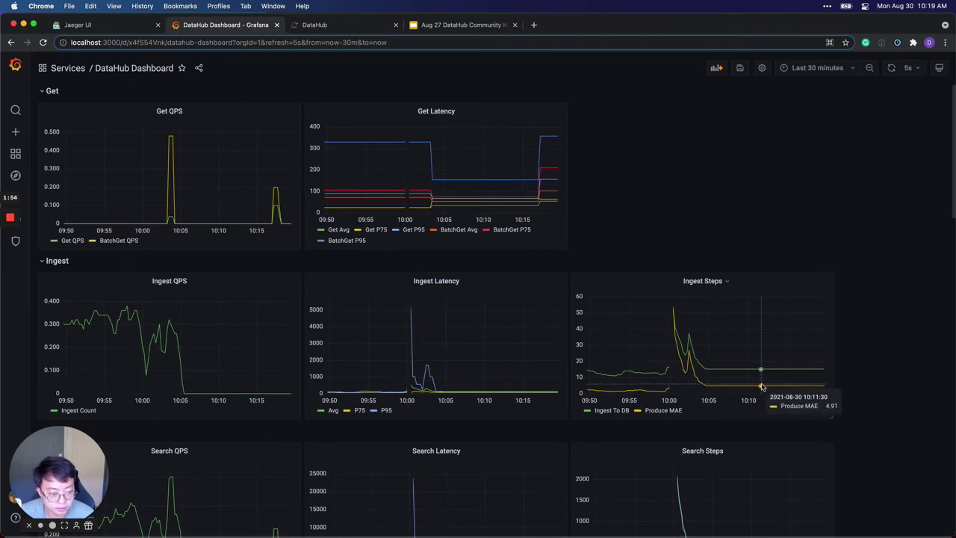
scroll(761, 386, "down", 5)
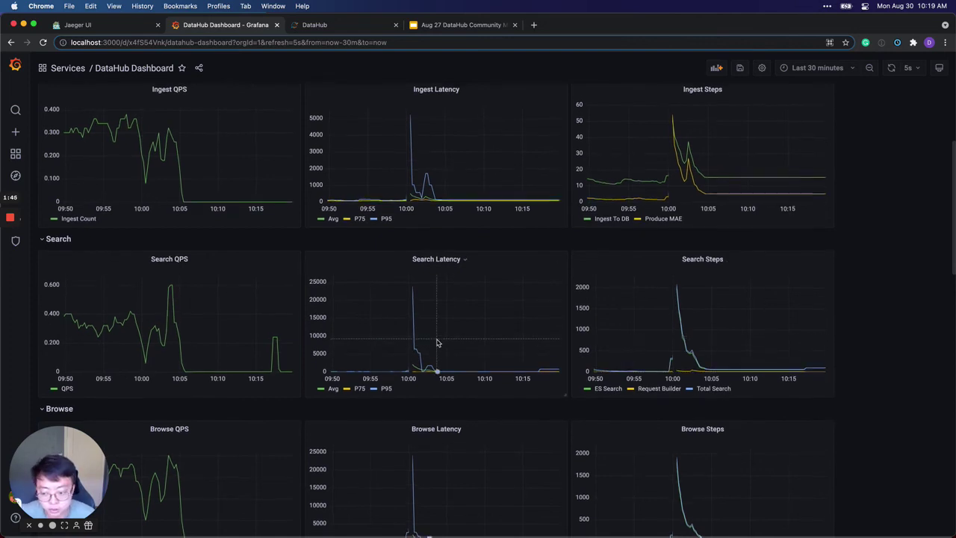
scroll(438, 343, "down", 4)
scroll(438, 343, "down", 5)
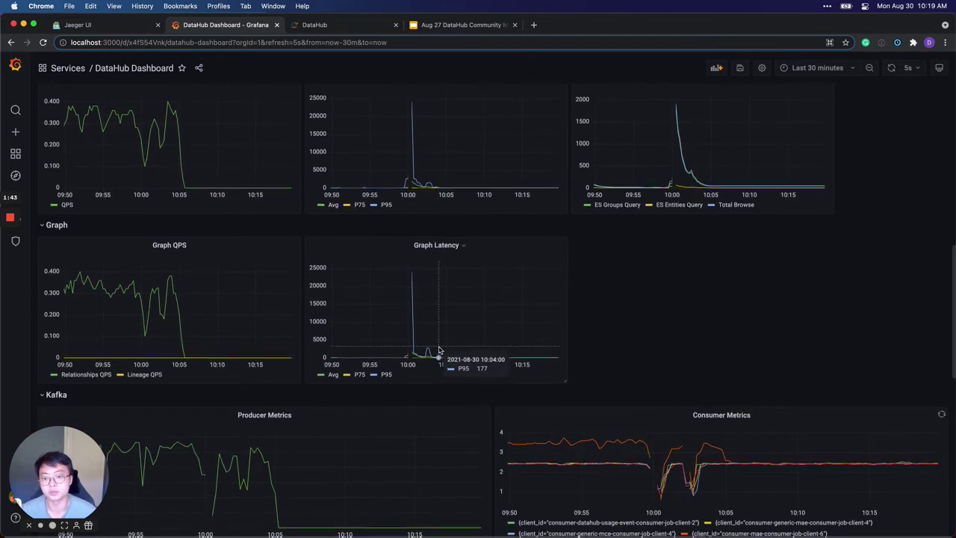
scroll(439, 347, "down", 1)
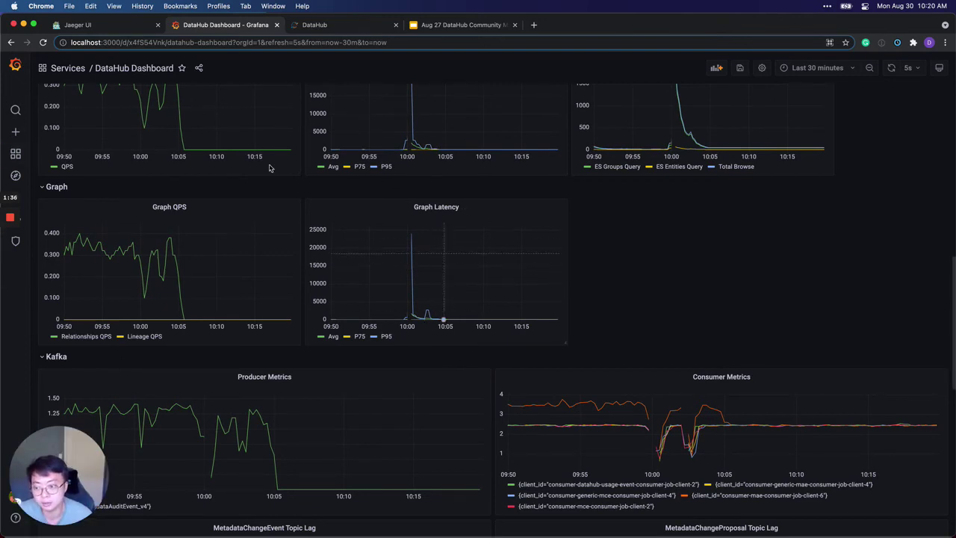
mouse_move(227, 535)
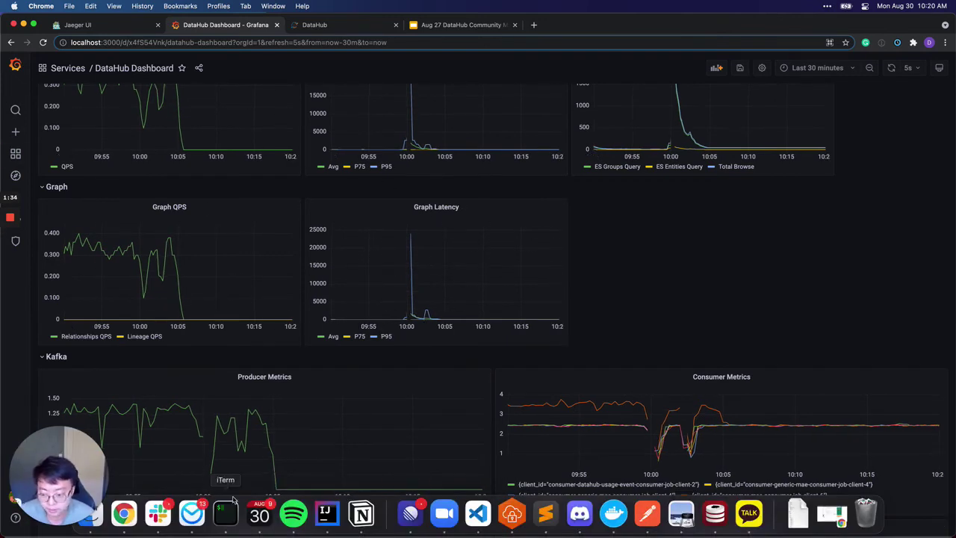
In iTerm, recall the locust command and rerun it with perf-test/locustfiles/ingest.py
left_click(228, 515)
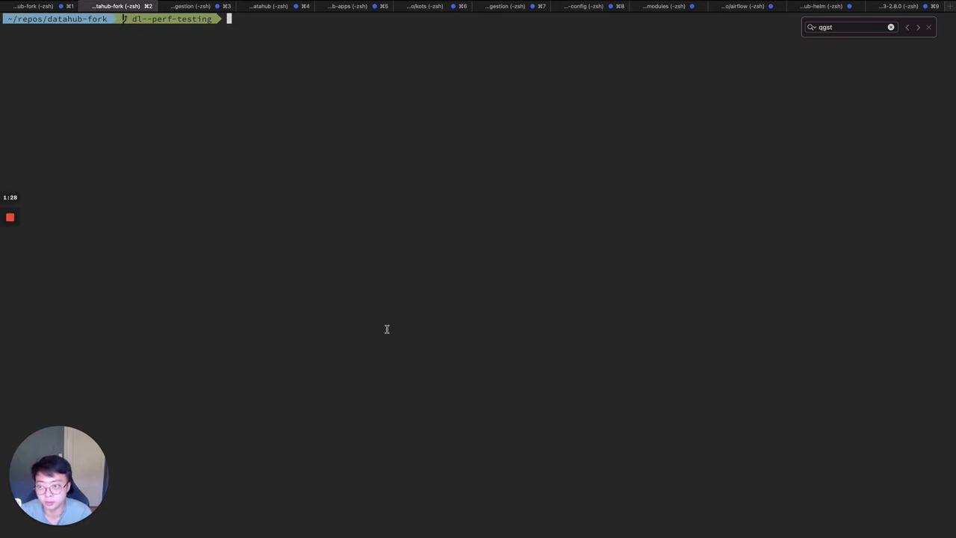
key("ctrl+r")
type("locust")
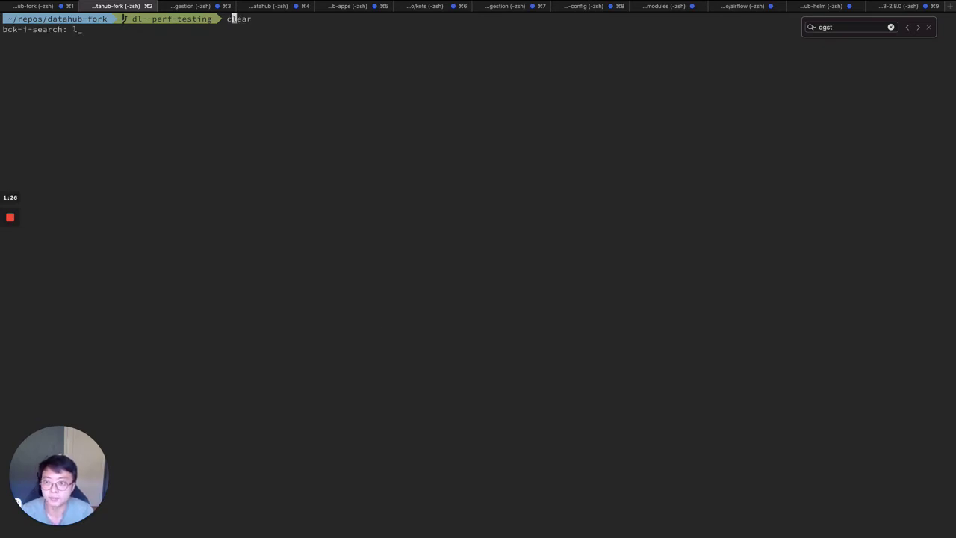
left_click(411, 19)
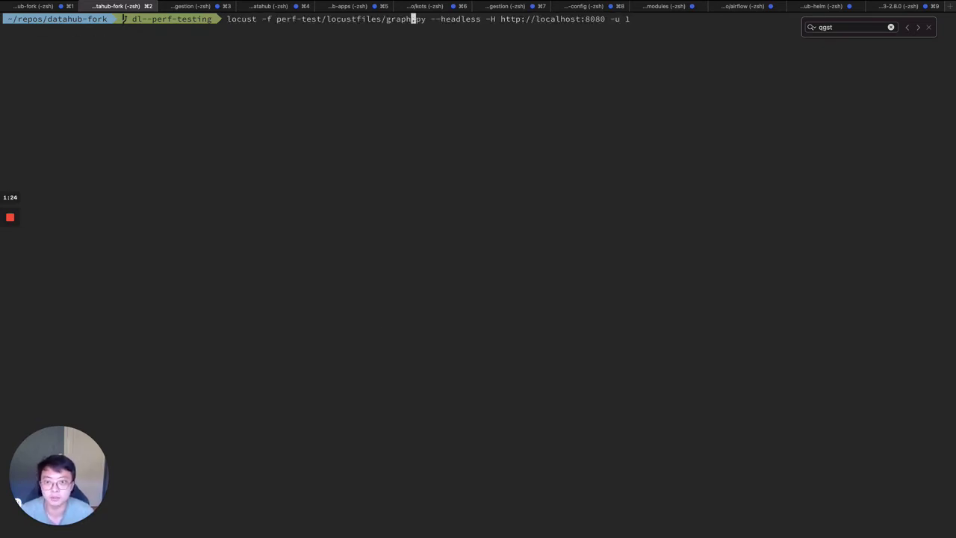
key("BackSpace")
key("BackSpace")
key("BackSpace")
key("BackSpace")
key("BackSpace")
type("ingest")
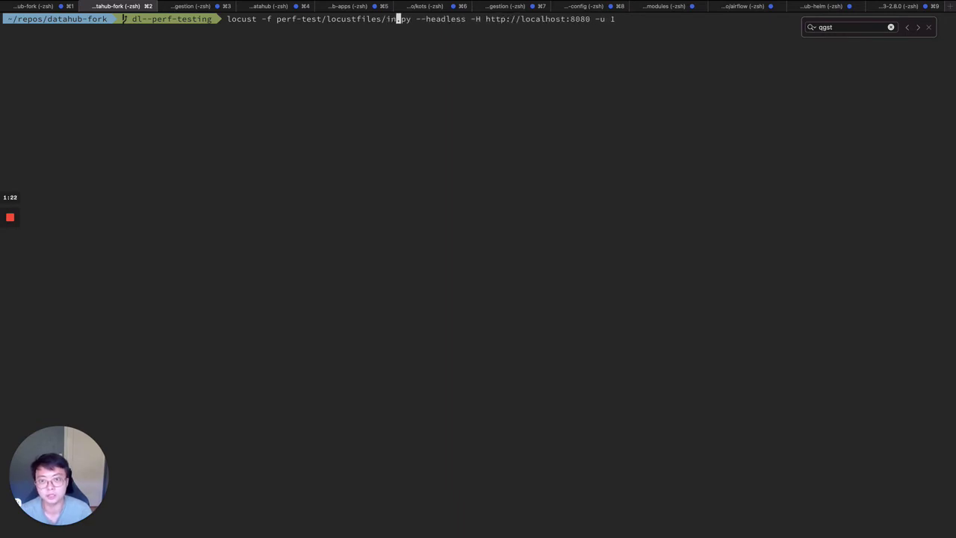
key("Left")
key("Left")
key("Left")
key("Left")
key("Left")
key("Left")
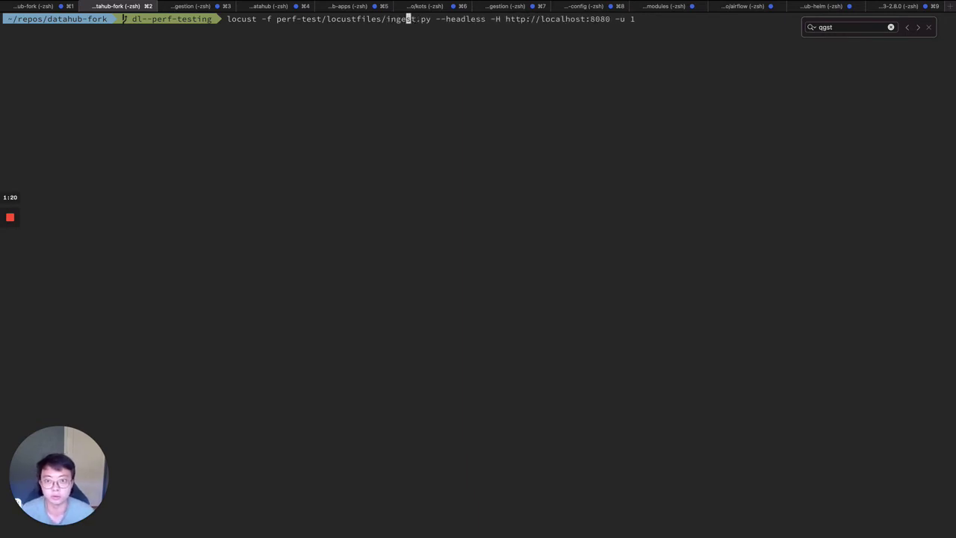
key("ctrl+k")
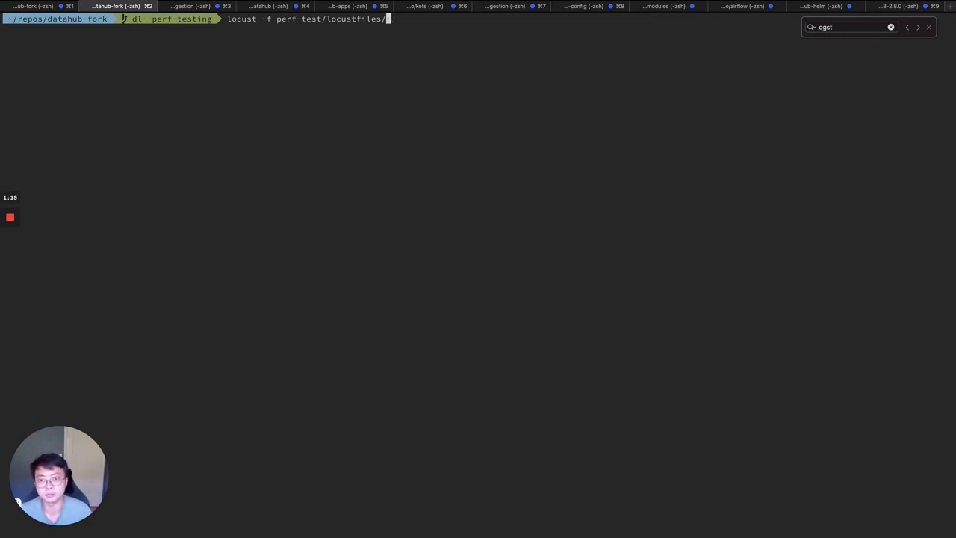
key("Tab")
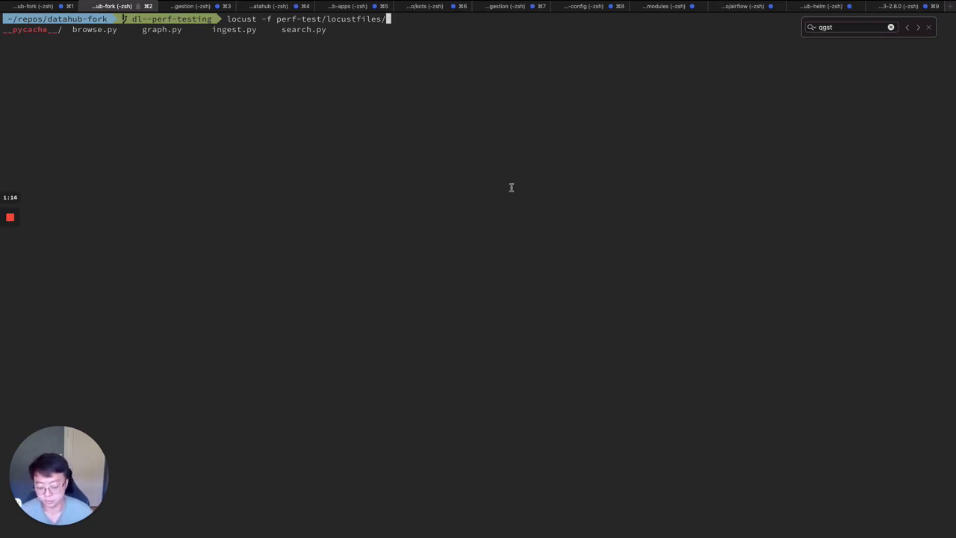
type("ingest.py")
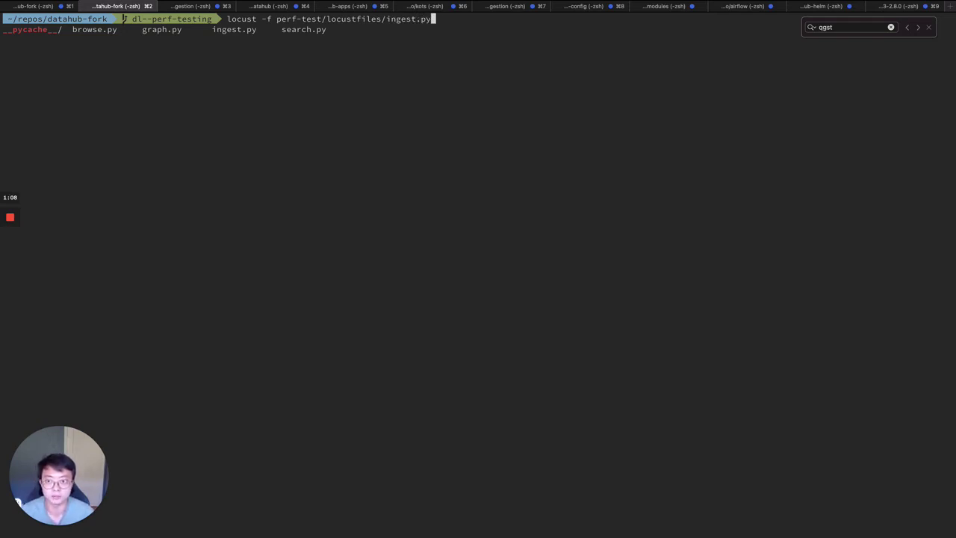
key("Return")
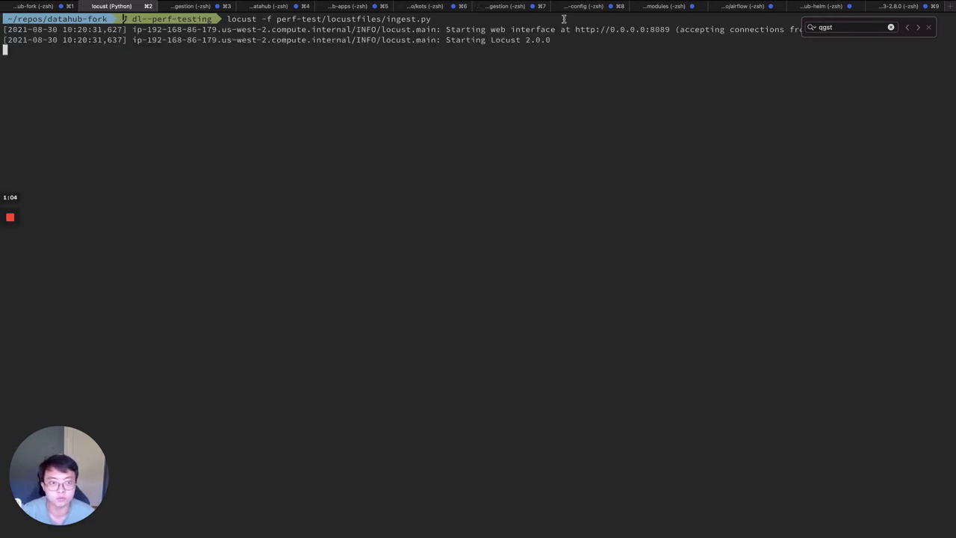
left_click(617, 34, "super")
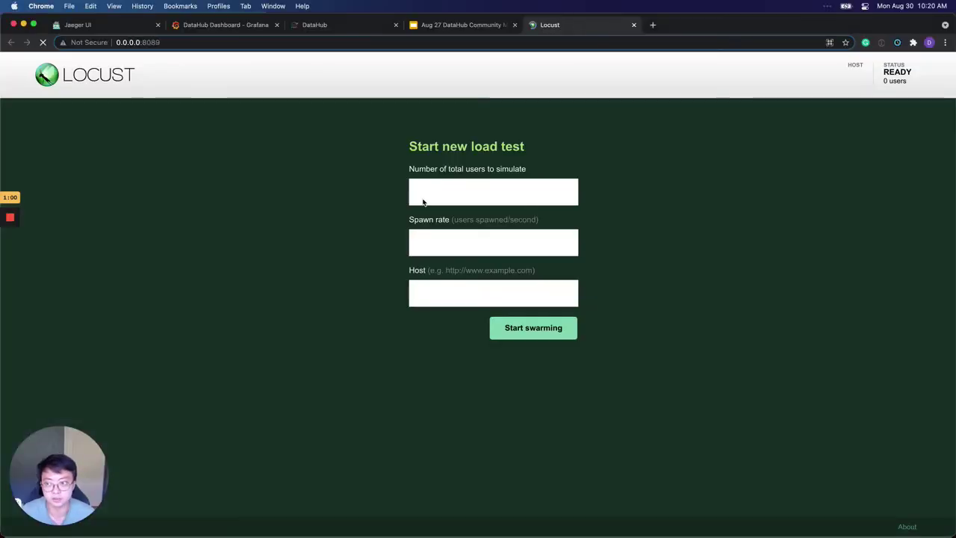
left_click(467, 191)
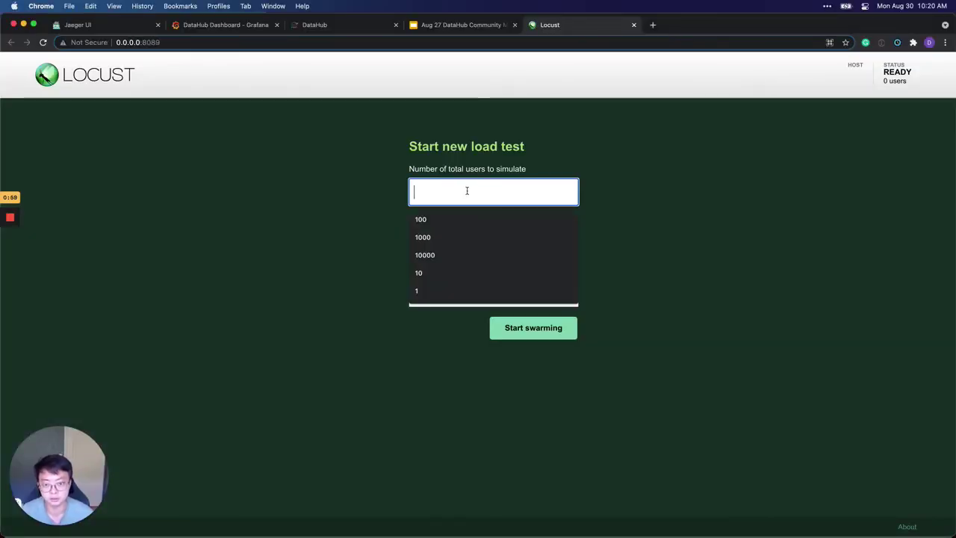
type("100")
key("Tab")
type("100")
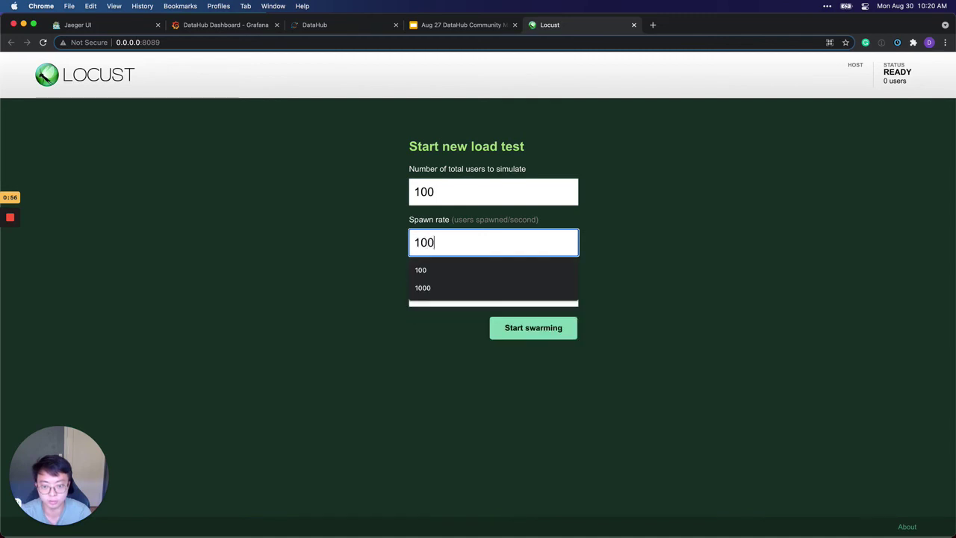
key("Tab")
key("Down")
key("Down")
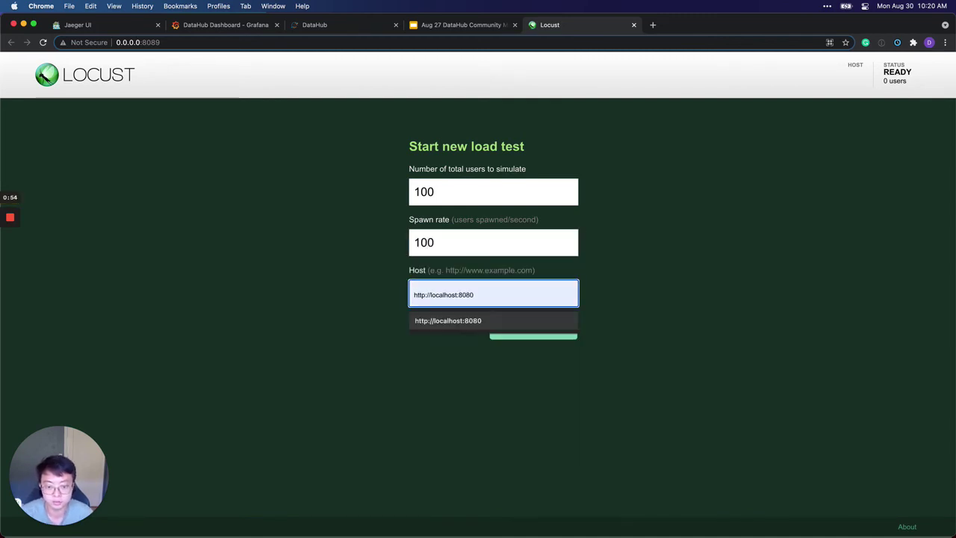
left_click(492, 327)
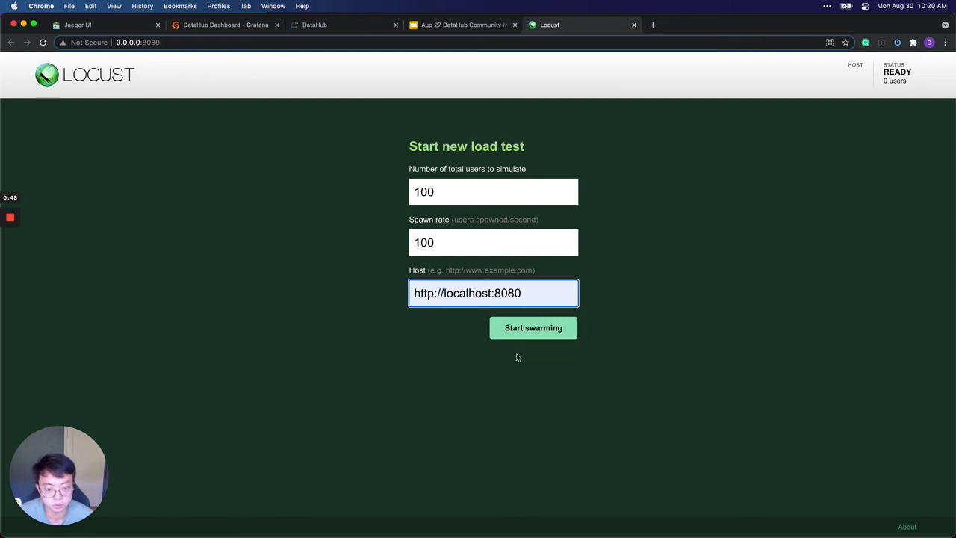
left_click(512, 327)
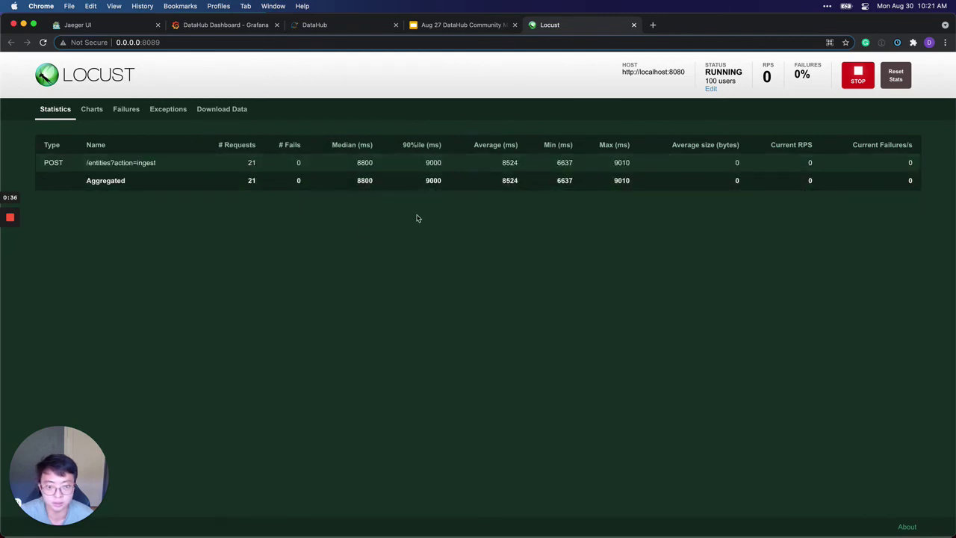
Show the Charts view with the ingest test near 12 RPS and ~10,000 ms response times
left_click(92, 109)
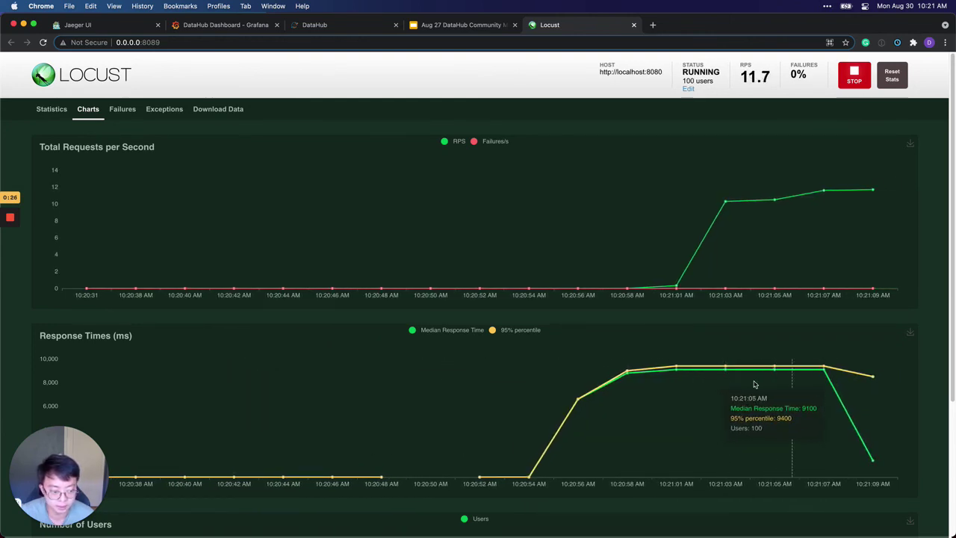
Switch to the Grafana DataHub Dashboard and scroll up to the Ingest row's load-test spike
left_click(236, 32)
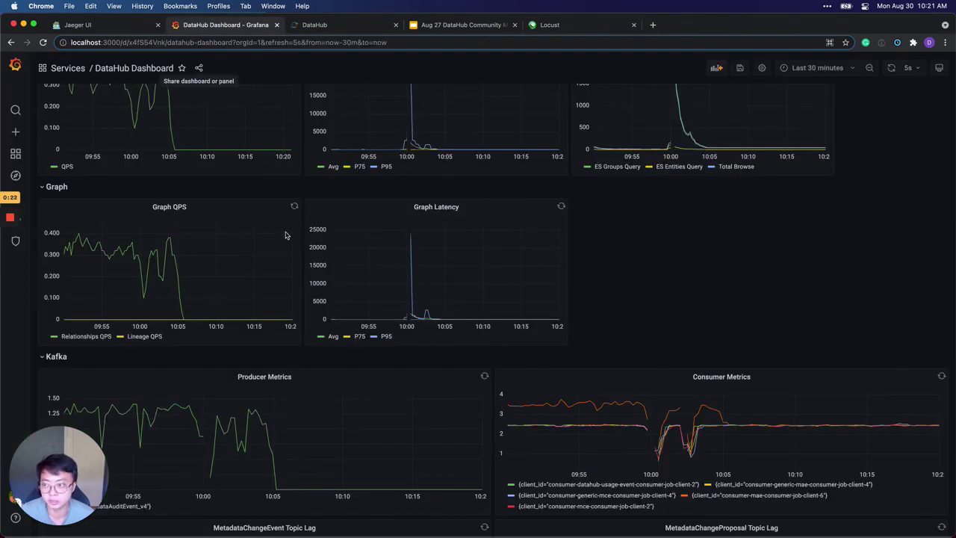
scroll(247, 248, "up", 2)
scroll(247, 248, "up", 10)
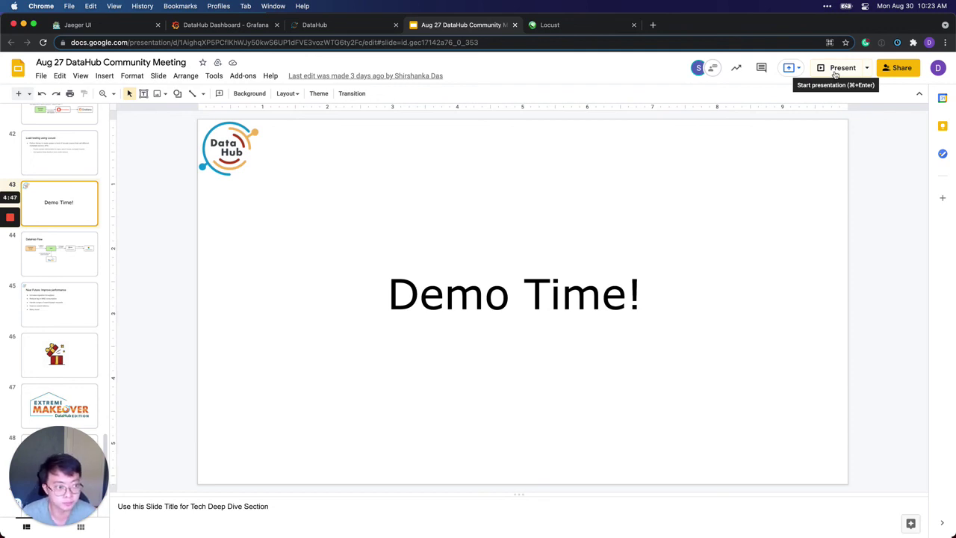
Start presenting the deck from the Demo Time! slide with Cmd+Enter
key("super+Return")
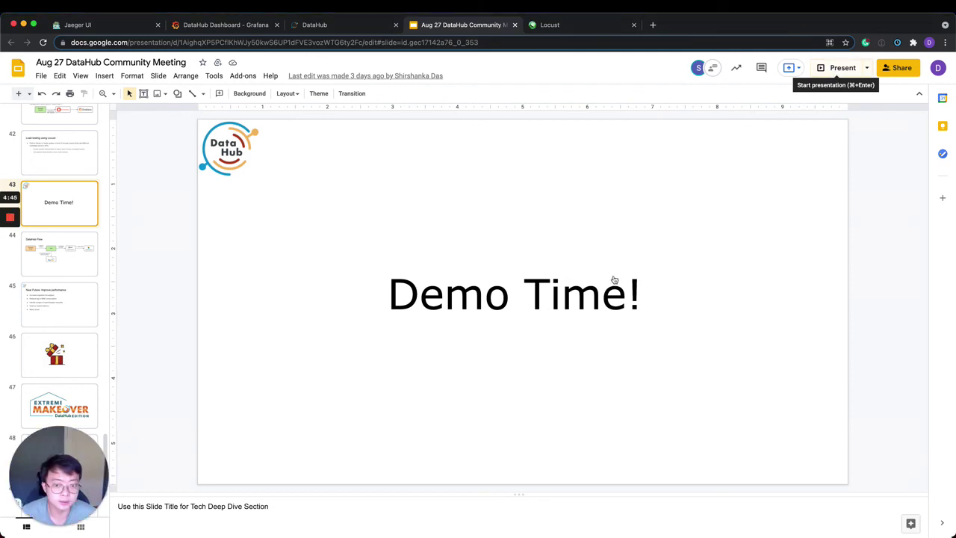